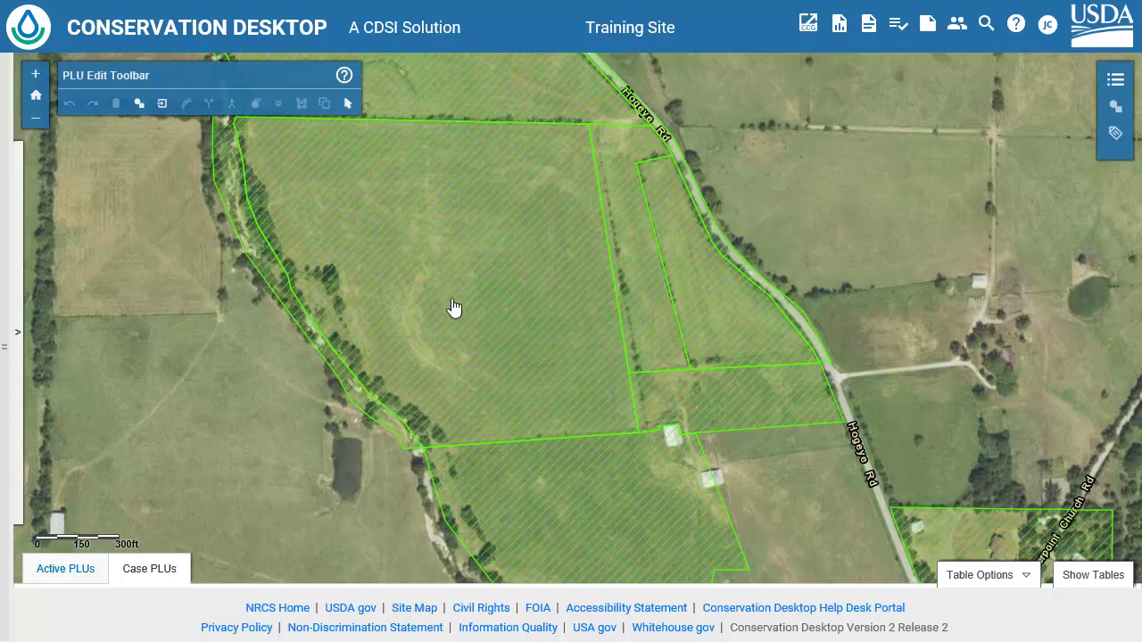
Step: Select the small land unit beside Hogaye Rd and turn on its vertex editing
{"action": "left_click", "coordinate": [348, 104]}
{"action": "left_click", "coordinate": [723, 402]}
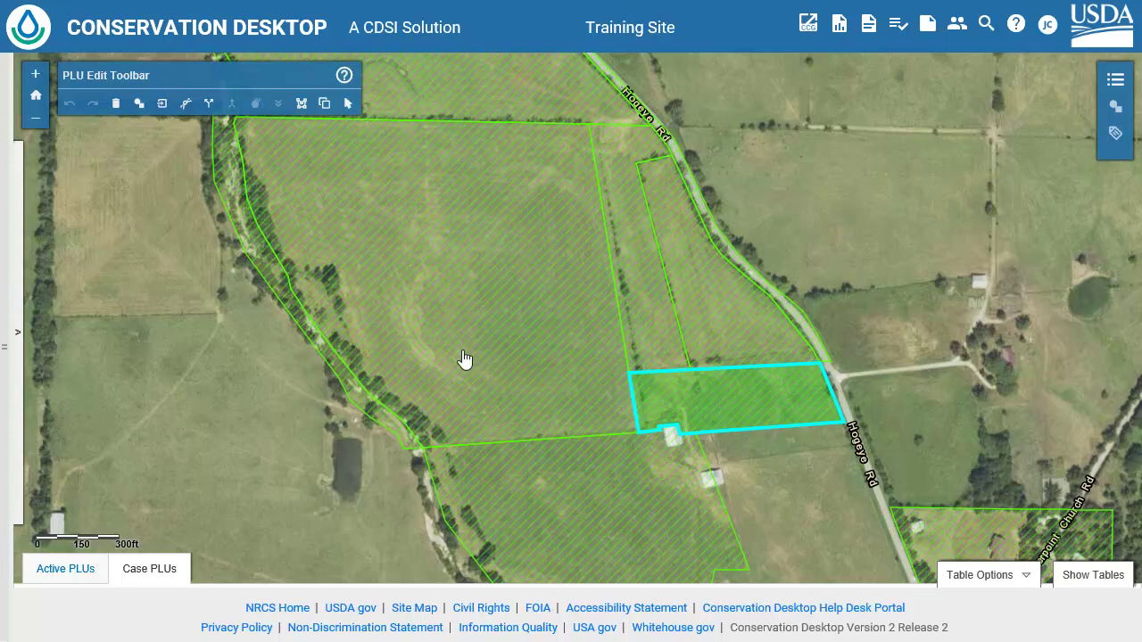
{"action": "left_click", "coordinate": [304, 103]}
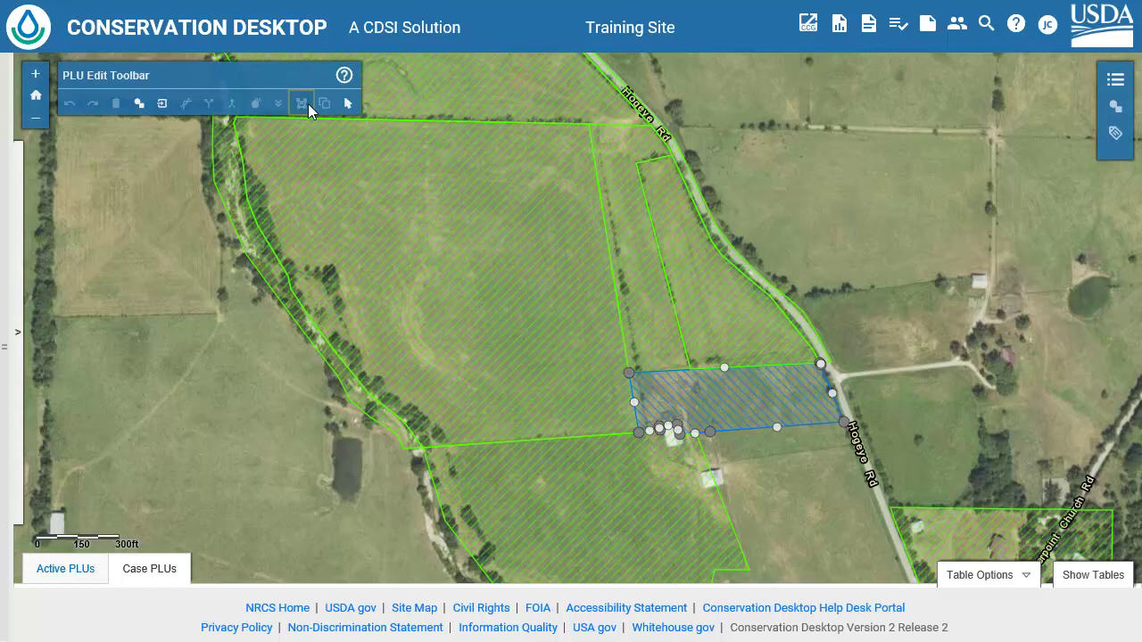
{"action": "left_click", "coordinate": [308, 103]}
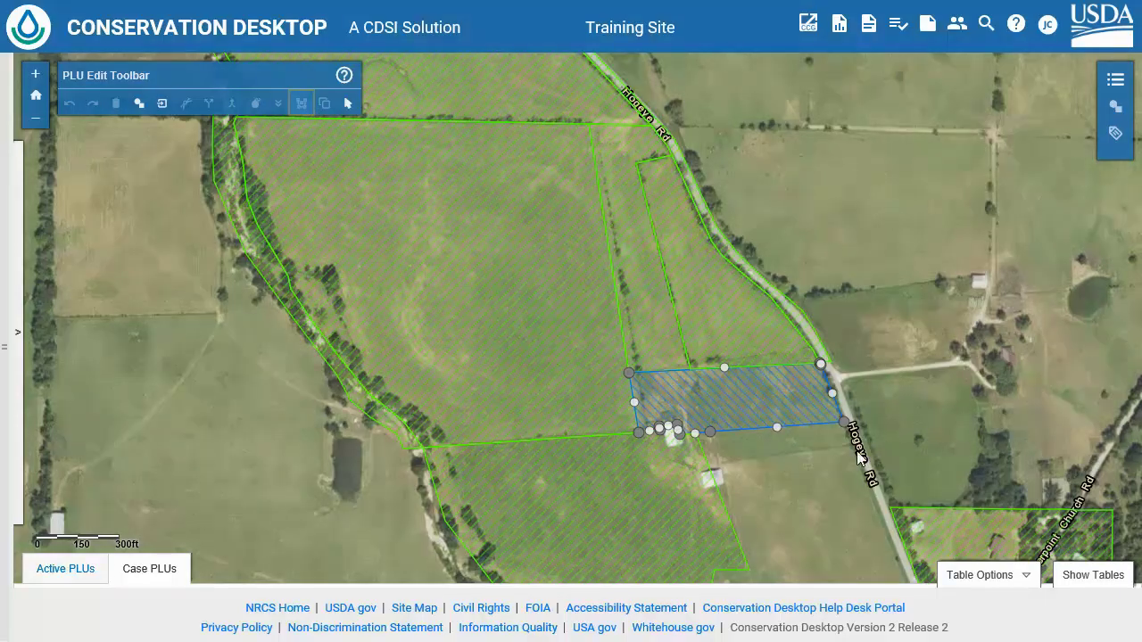
Step: Drag the unit's bottom vertices south, delete the extra vertex, and set program acres to calculated
{"action": "left_click_drag", "start_coordinate": [709, 432], "coordinate": [707, 466]}
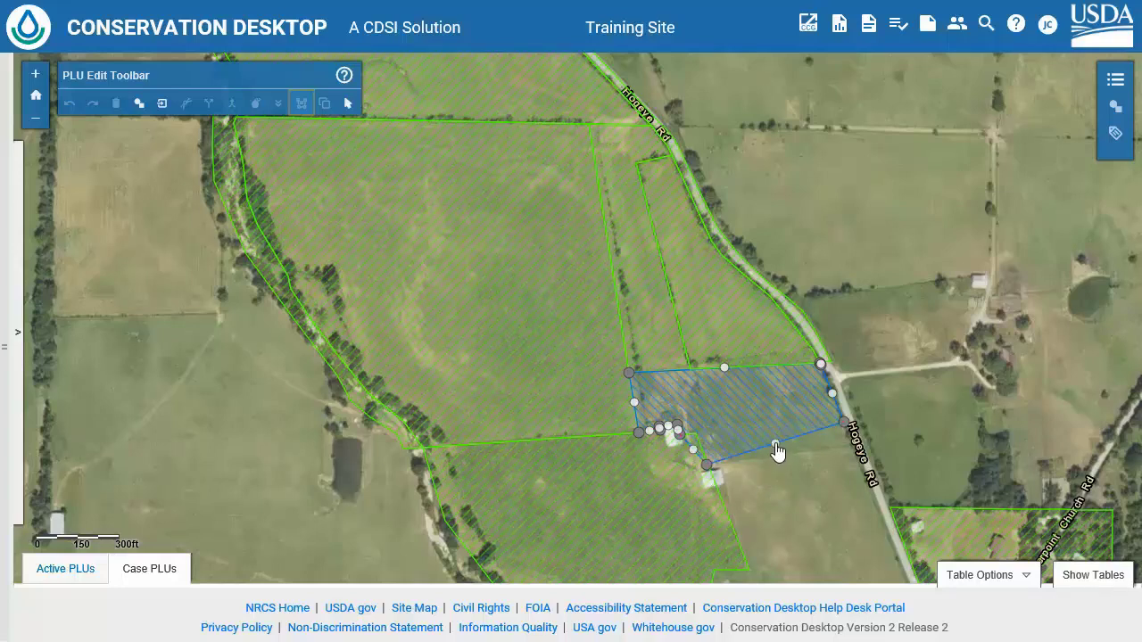
{"action": "left_click_drag", "start_coordinate": [776, 446], "coordinate": [780, 458]}
{"action": "left_click_drag", "start_coordinate": [844, 421], "coordinate": [852, 452]}
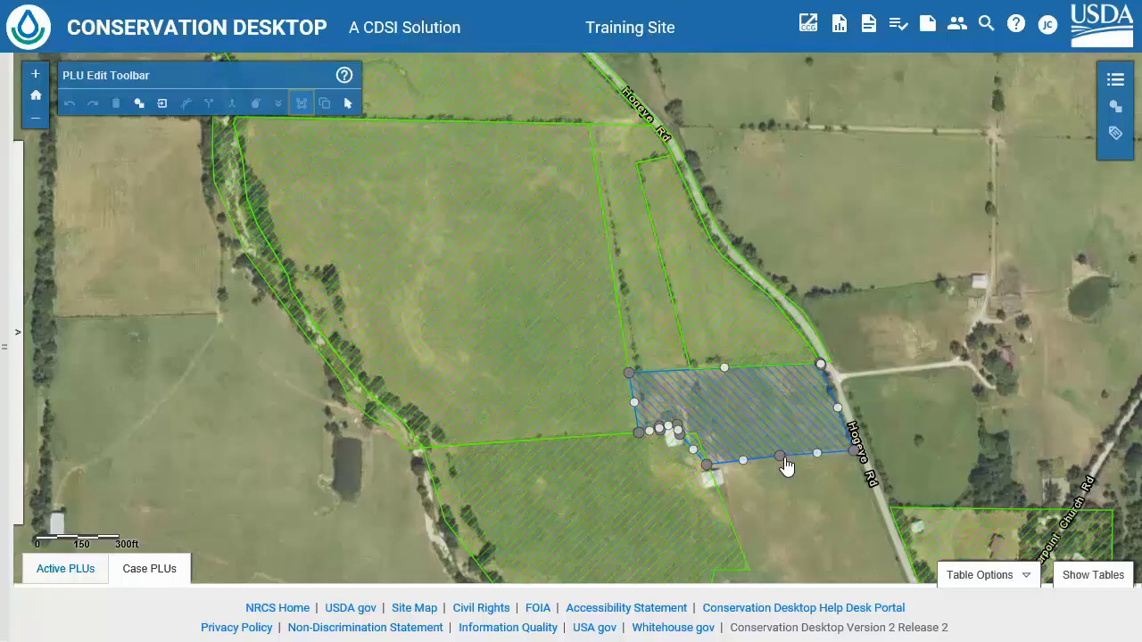
{"action": "right_click", "coordinate": [780, 456]}
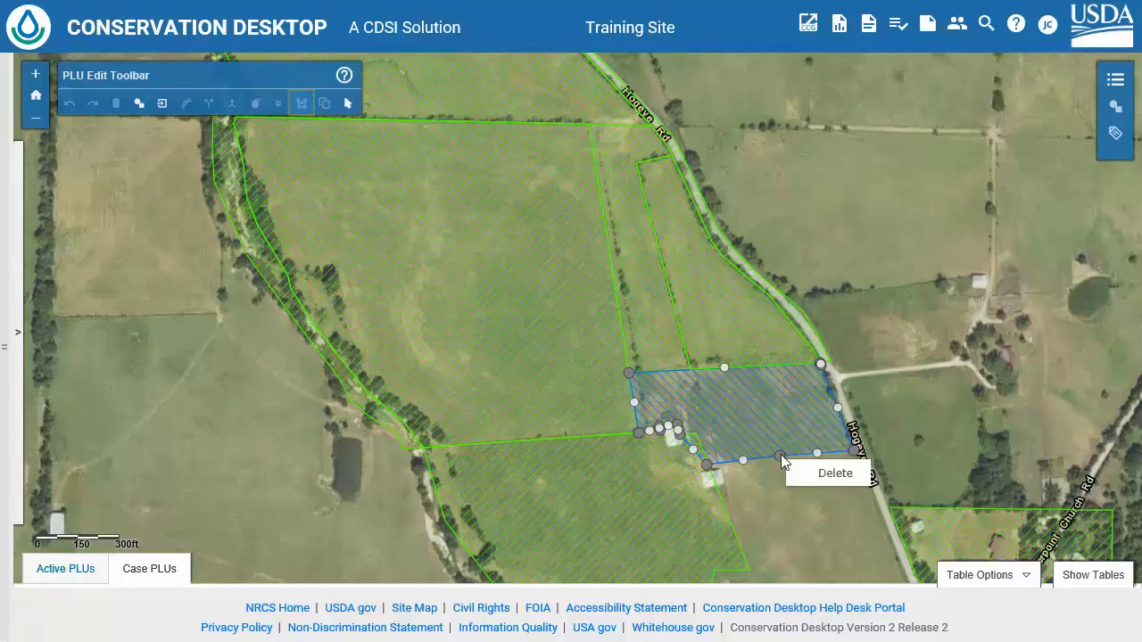
{"action": "left_click", "coordinate": [821, 477]}
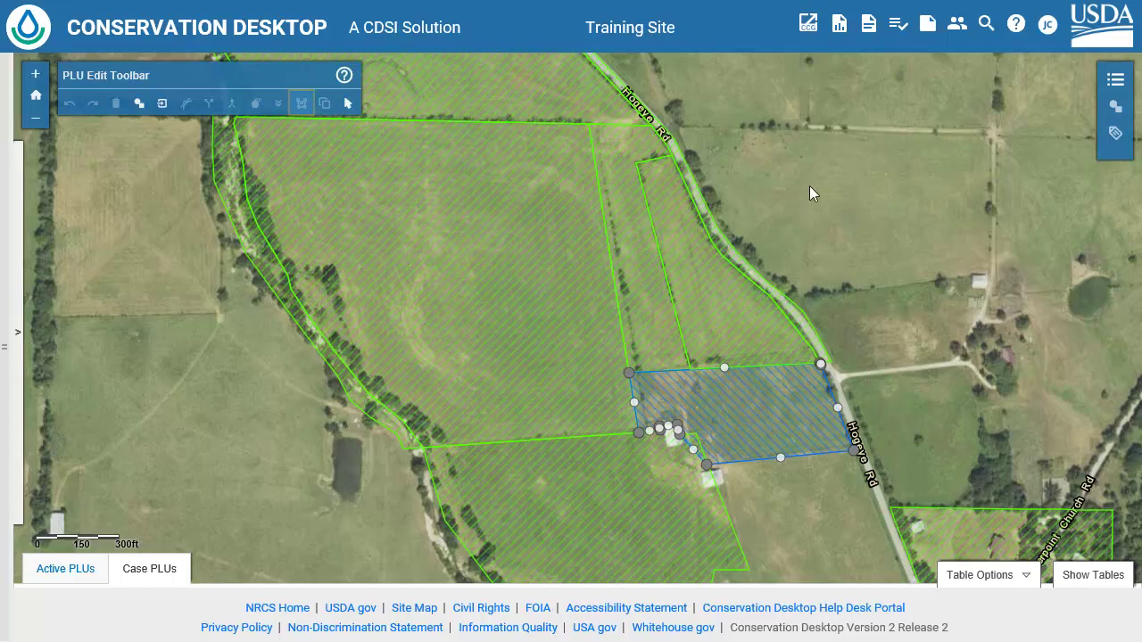
{"action": "left_click", "coordinate": [897, 324]}
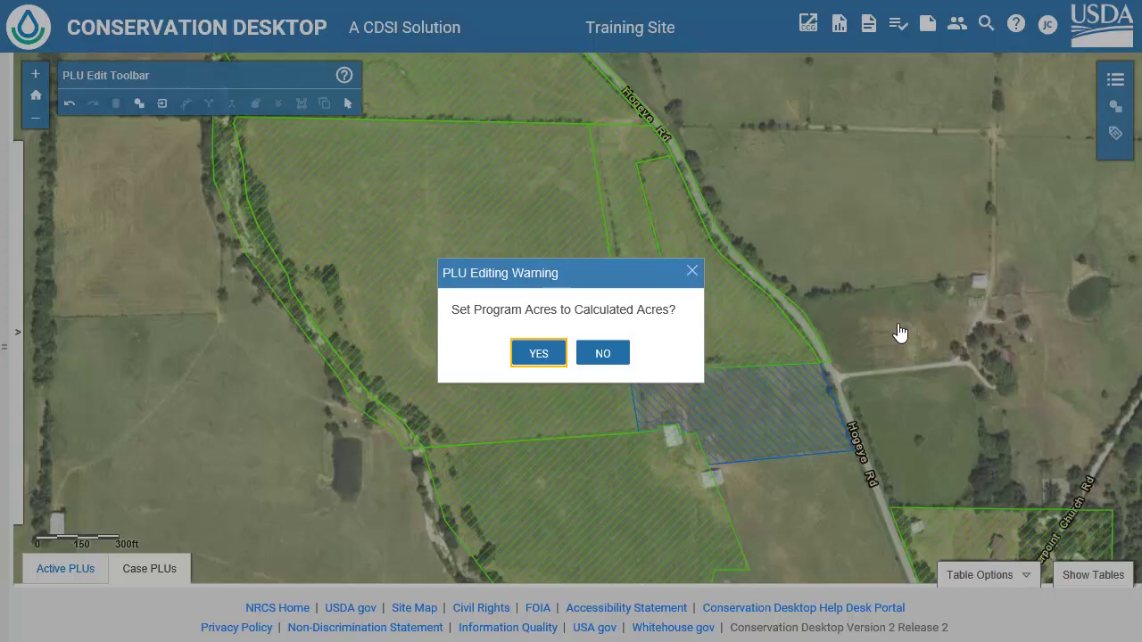
{"action": "left_click", "coordinate": [538, 354]}
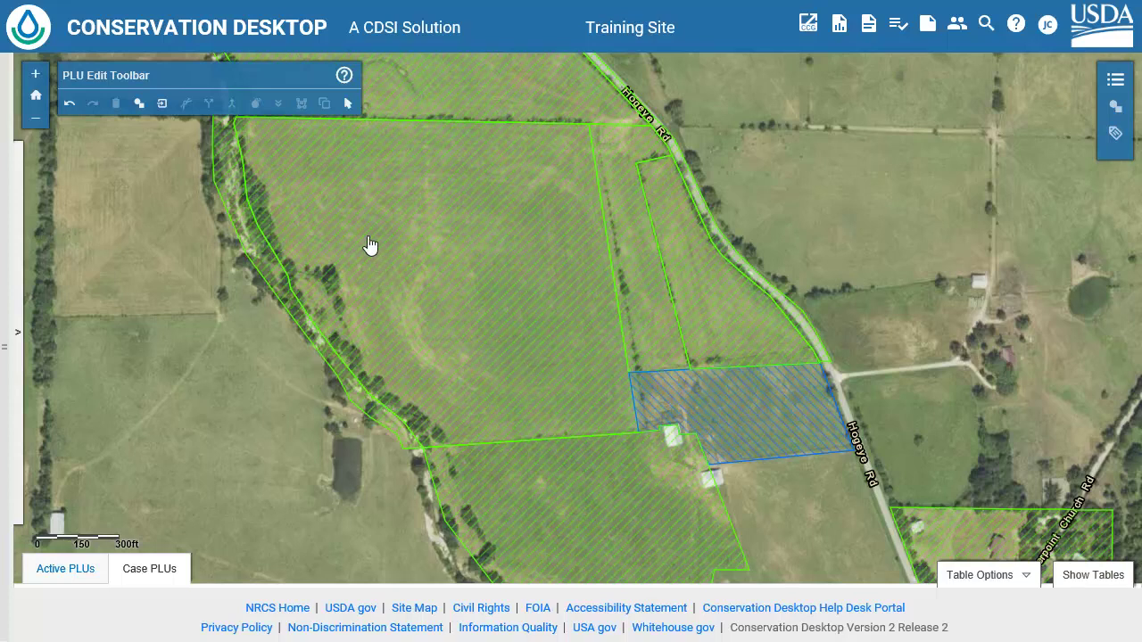
Step: Select the large field polygon west of Hogaye Rd
{"action": "left_click", "coordinate": [349, 104]}
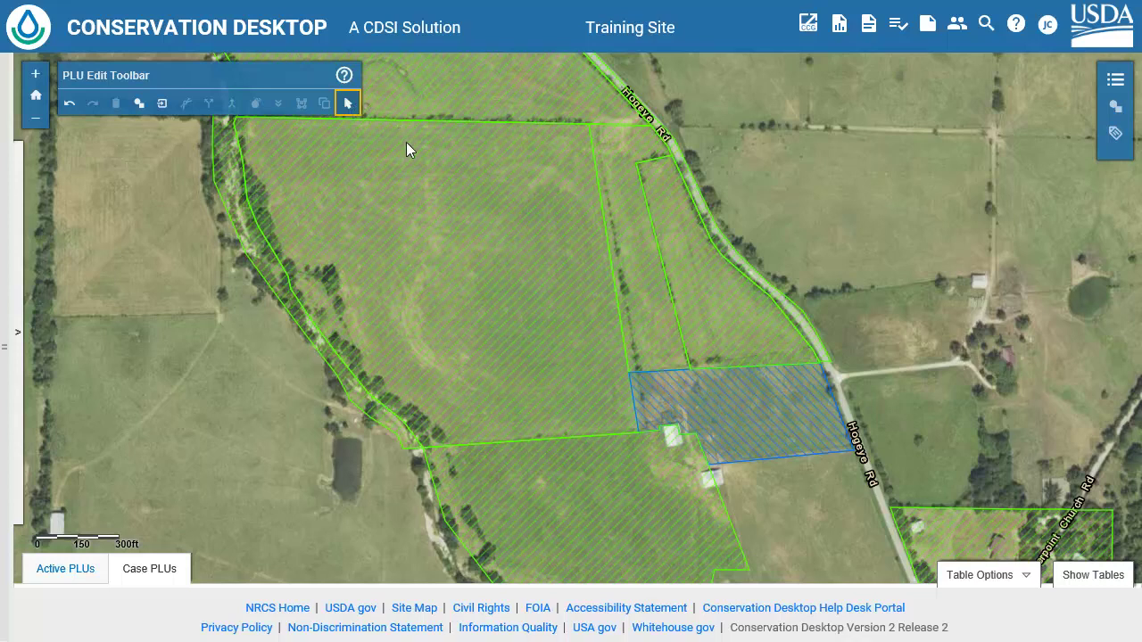
{"action": "left_click", "coordinate": [421, 229]}
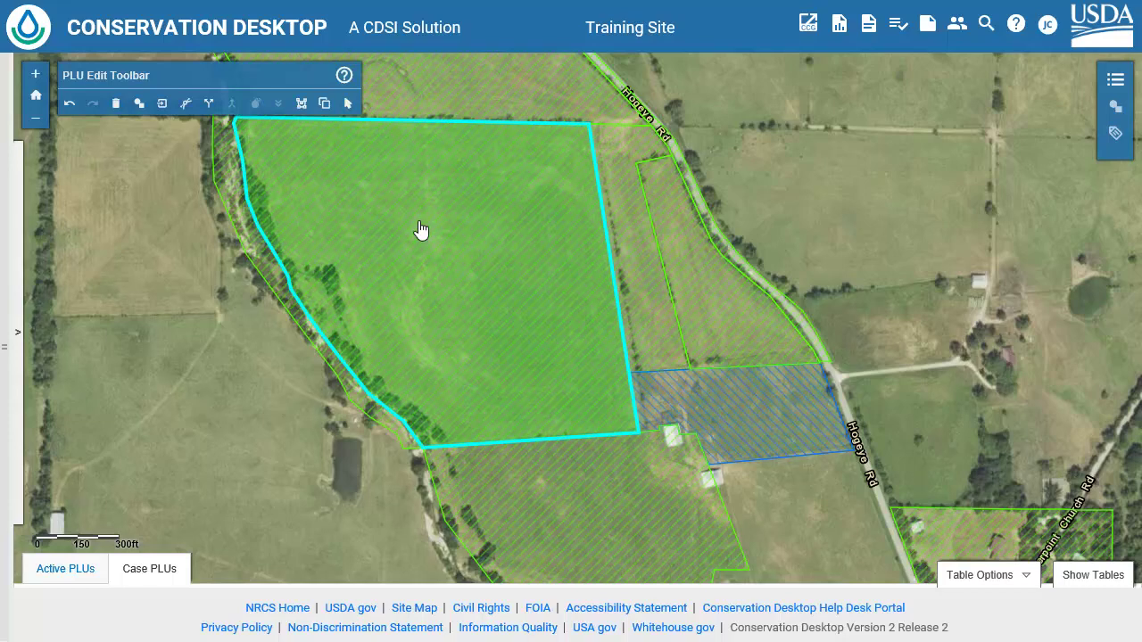
Step: Pull the large field's west-edge vertices inward from the trees and set program acres to calculated
{"action": "left_click", "coordinate": [303, 103]}
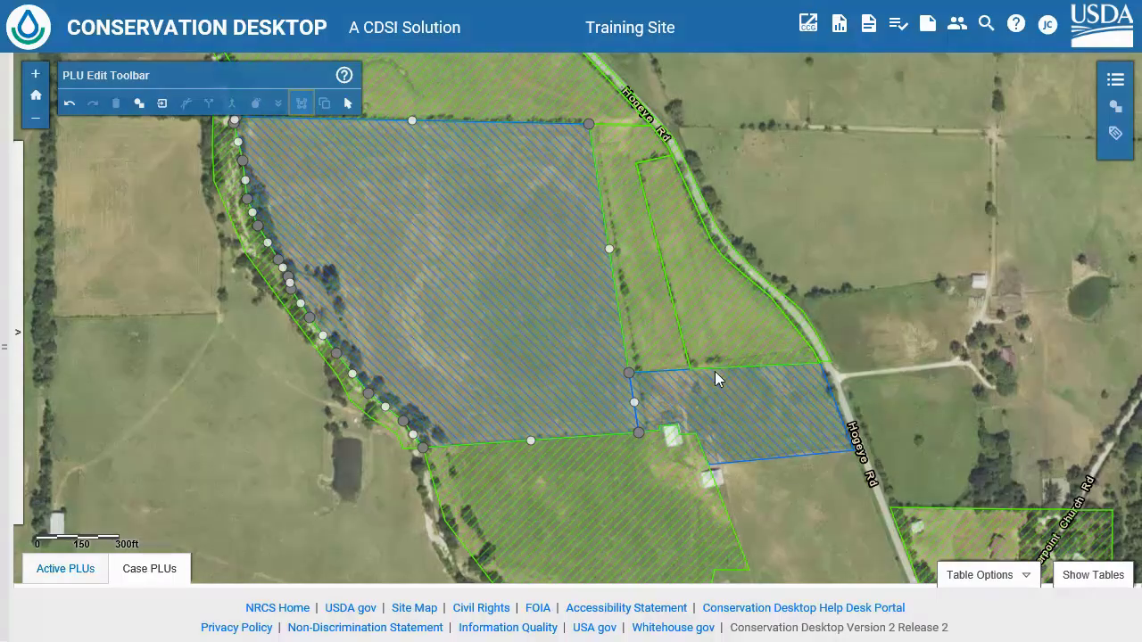
{"action": "left_click_drag", "start_coordinate": [296, 299], "coordinate": [319, 278]}
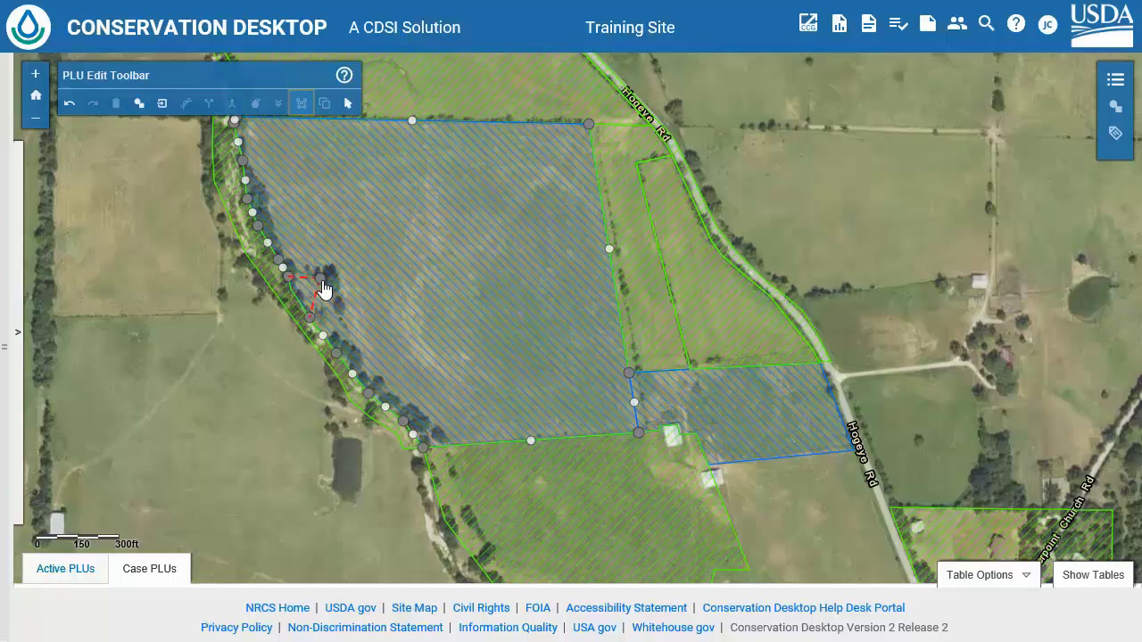
{"action": "left_click_drag", "start_coordinate": [309, 317], "coordinate": [337, 317]}
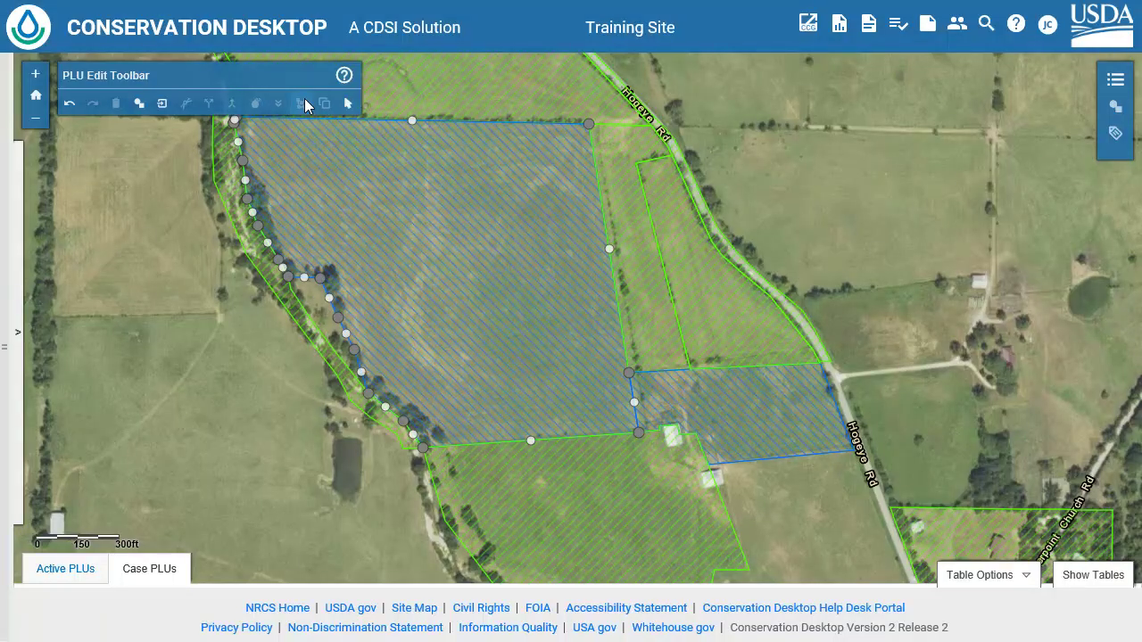
{"action": "left_click", "coordinate": [303, 103]}
{"action": "left_click", "coordinate": [896, 383]}
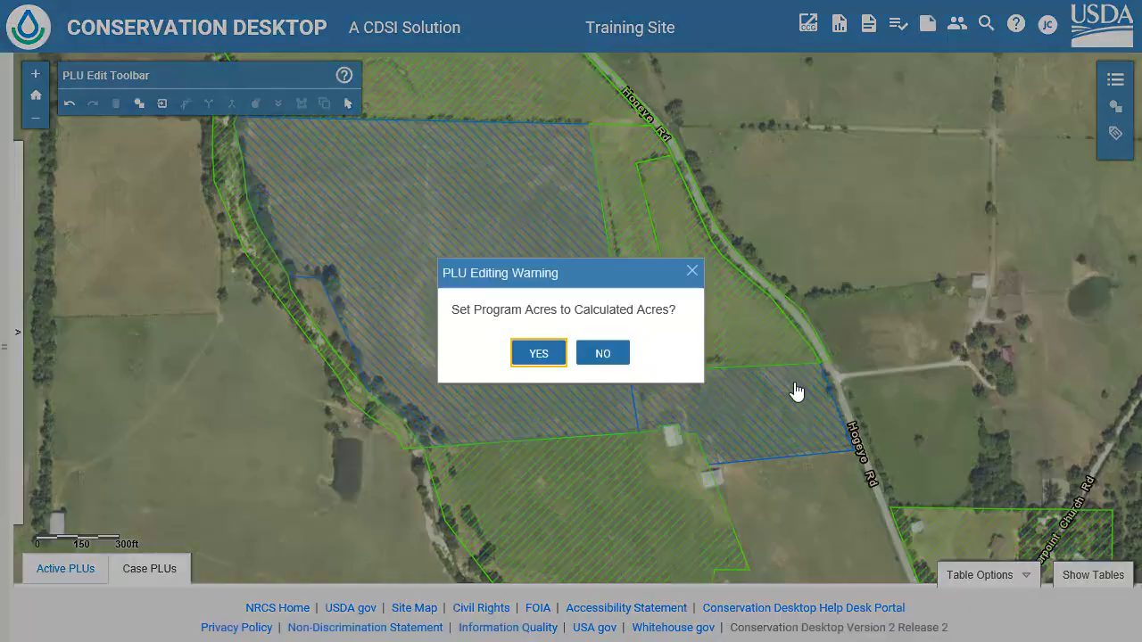
{"action": "left_click", "coordinate": [538, 353]}
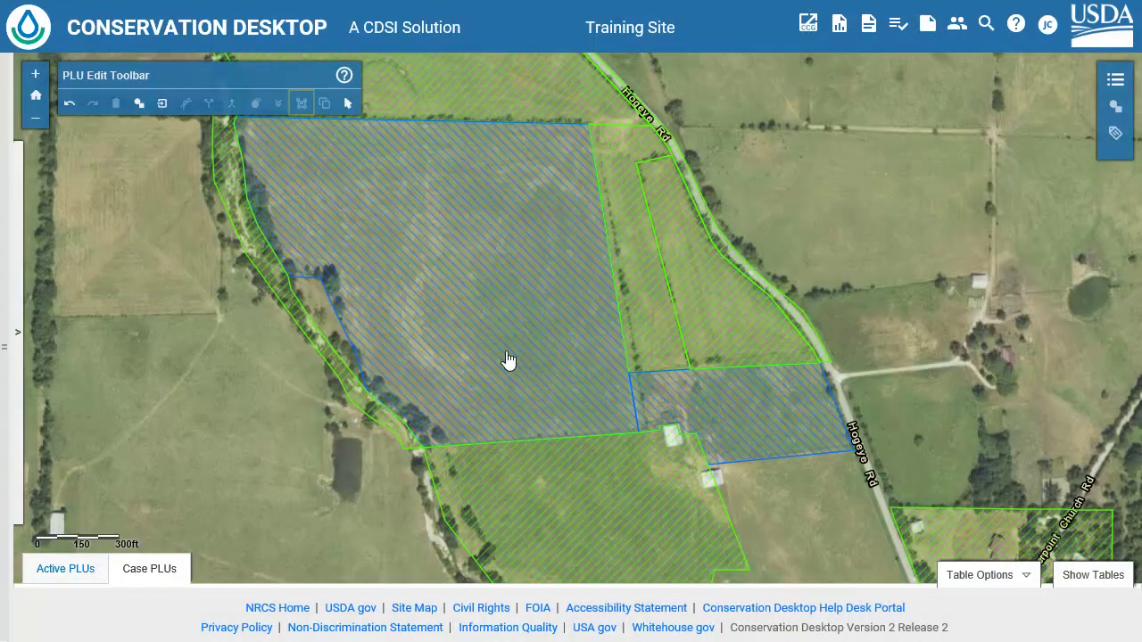
{"action": "left_click", "coordinate": [349, 105]}
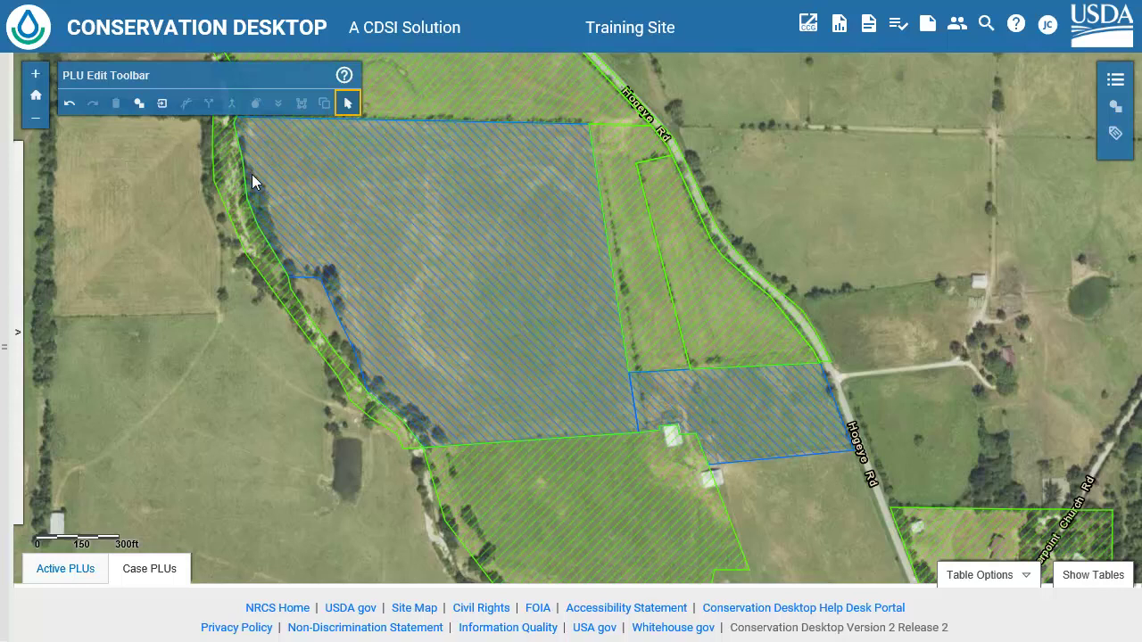
Step: Reshape the narrow tree-line strip eastward with a sketched boundary and set program acres to calculated
{"action": "left_click", "coordinate": [249, 236]}
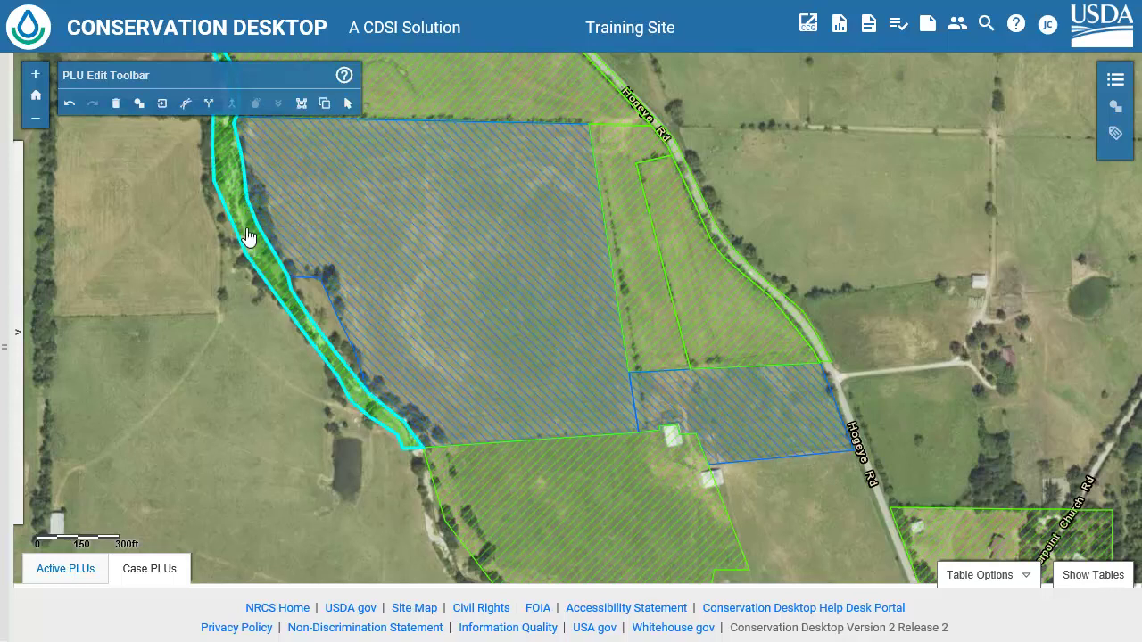
{"action": "left_click", "coordinate": [187, 104]}
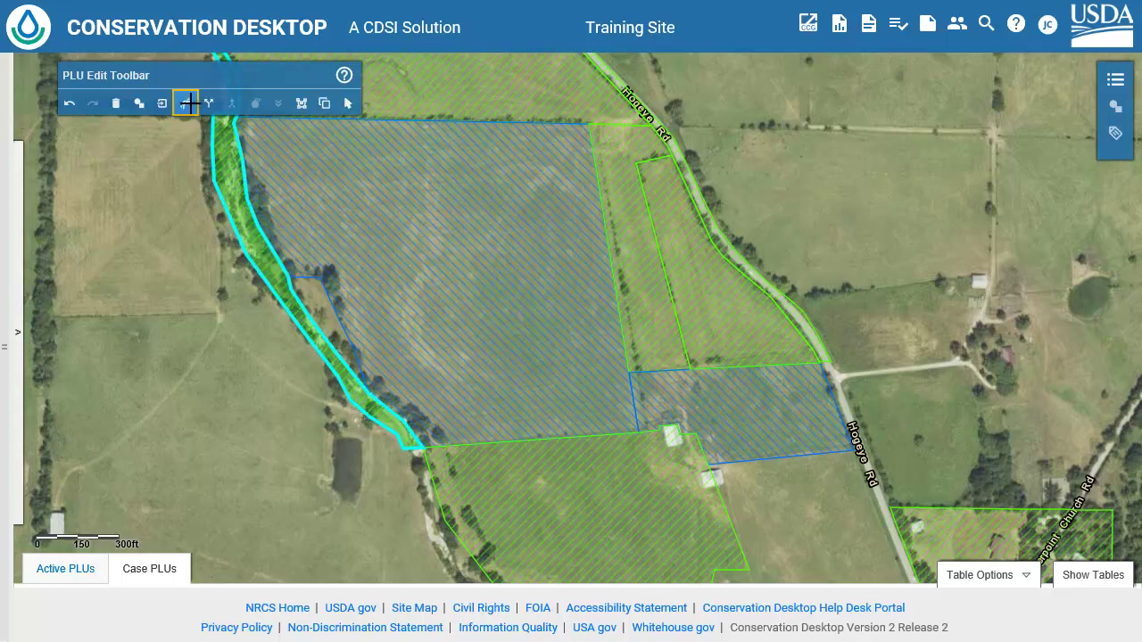
{"action": "left_click", "coordinate": [269, 264]}
{"action": "left_click", "coordinate": [357, 261]}
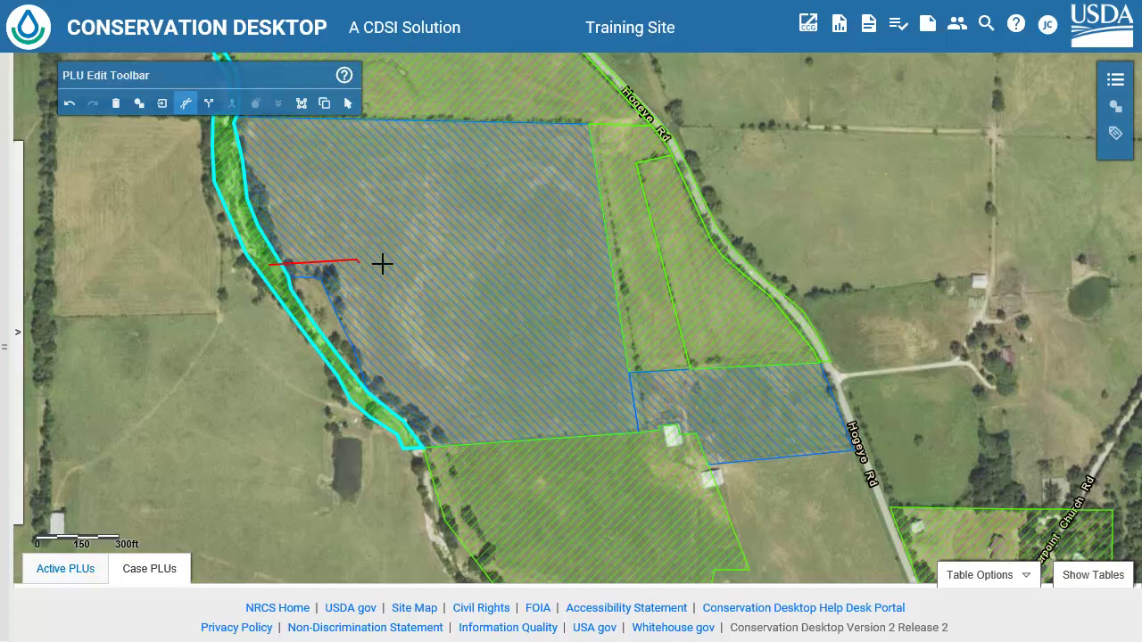
{"action": "left_click", "coordinate": [426, 363]}
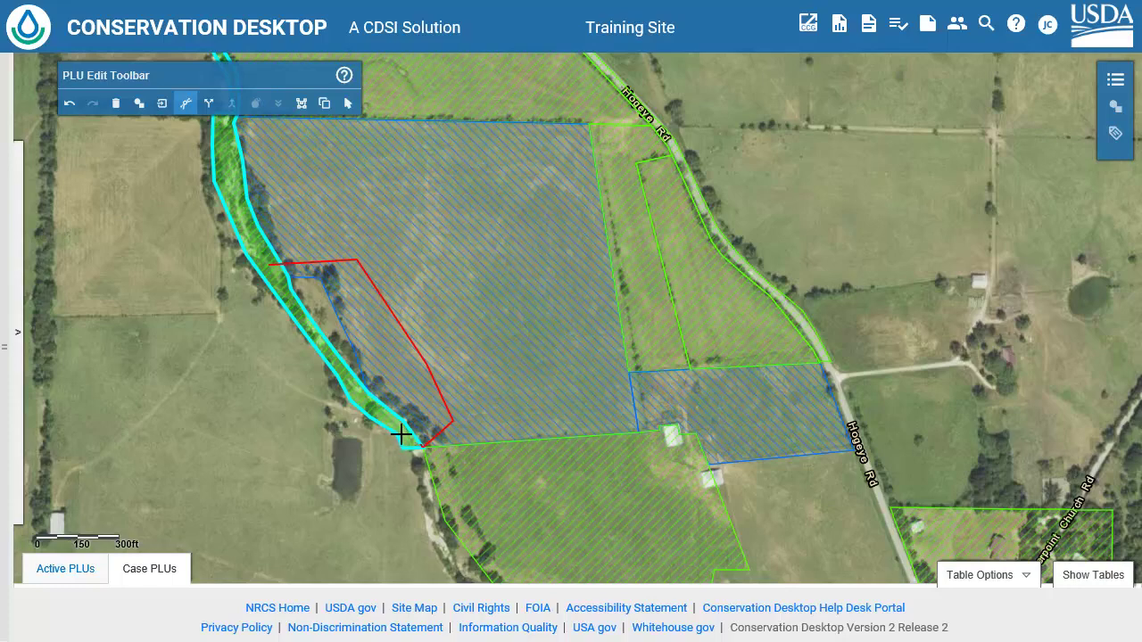
{"action": "double_click", "coordinate": [403, 435]}
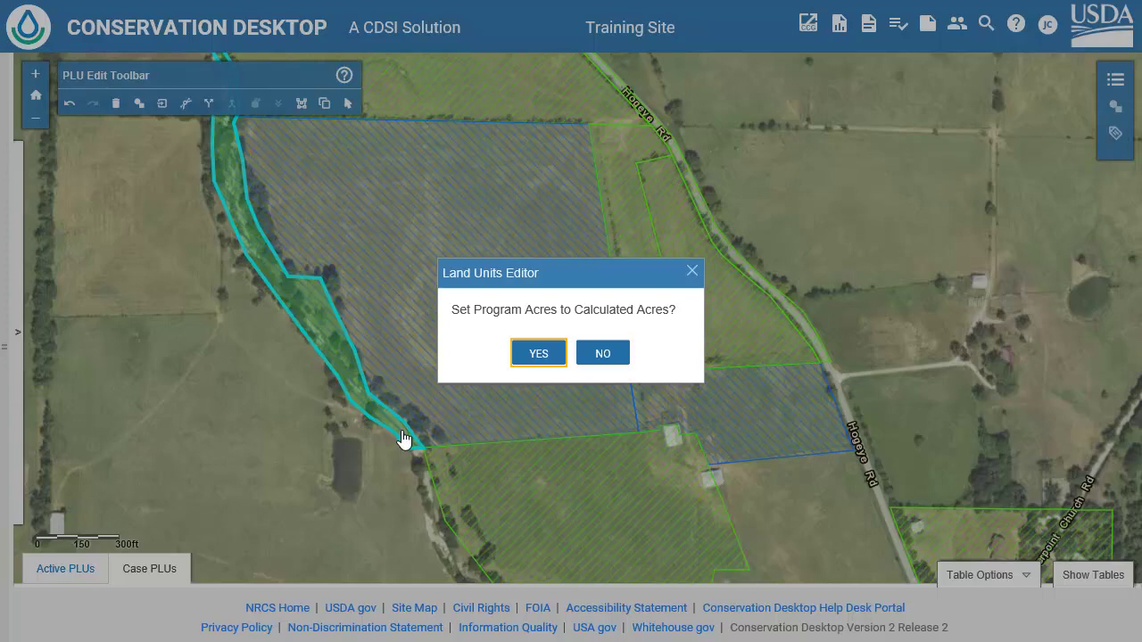
{"action": "left_click", "coordinate": [540, 361]}
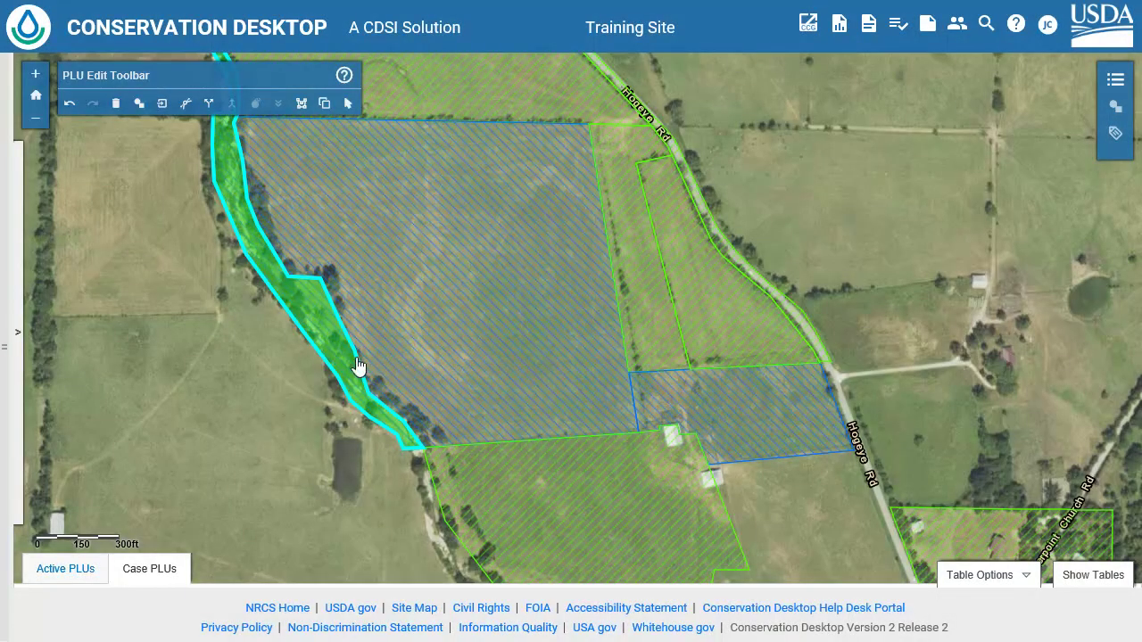
Step: Save and close the land unit edits, acknowledging the decreased-area warning
{"action": "left_click", "coordinate": [20, 332]}
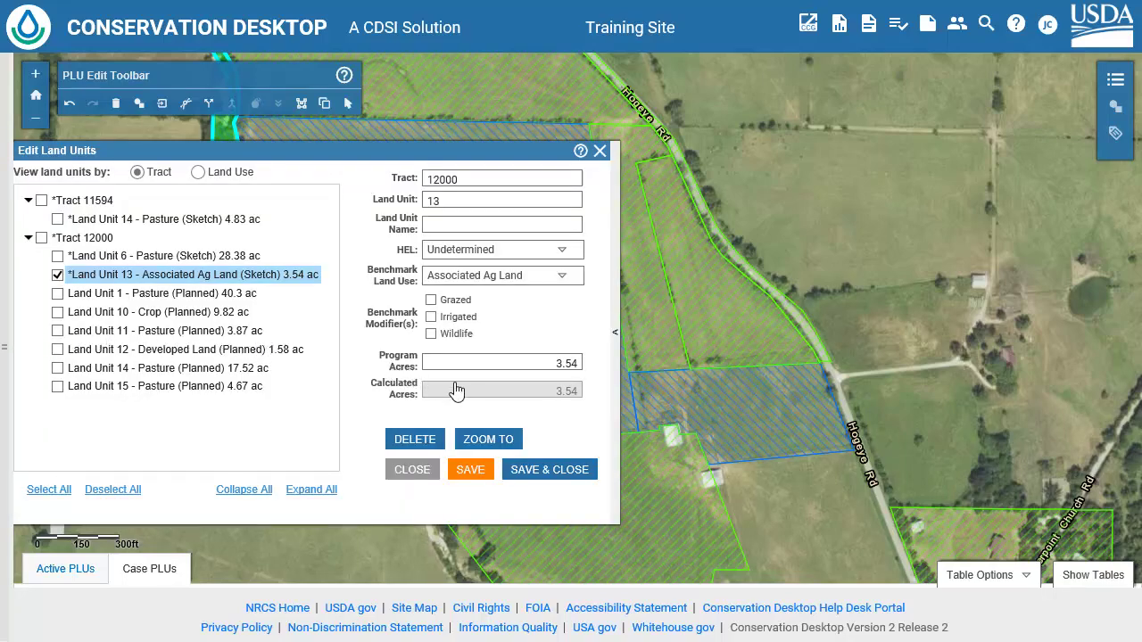
{"action": "left_click", "coordinate": [532, 474]}
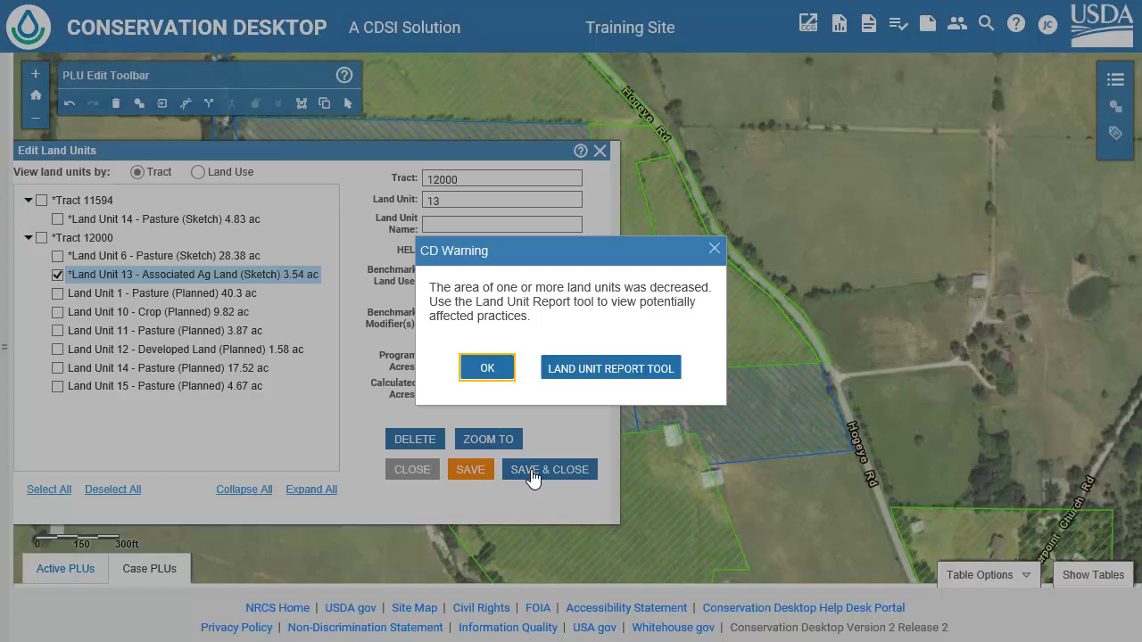
{"action": "left_click", "coordinate": [487, 368]}
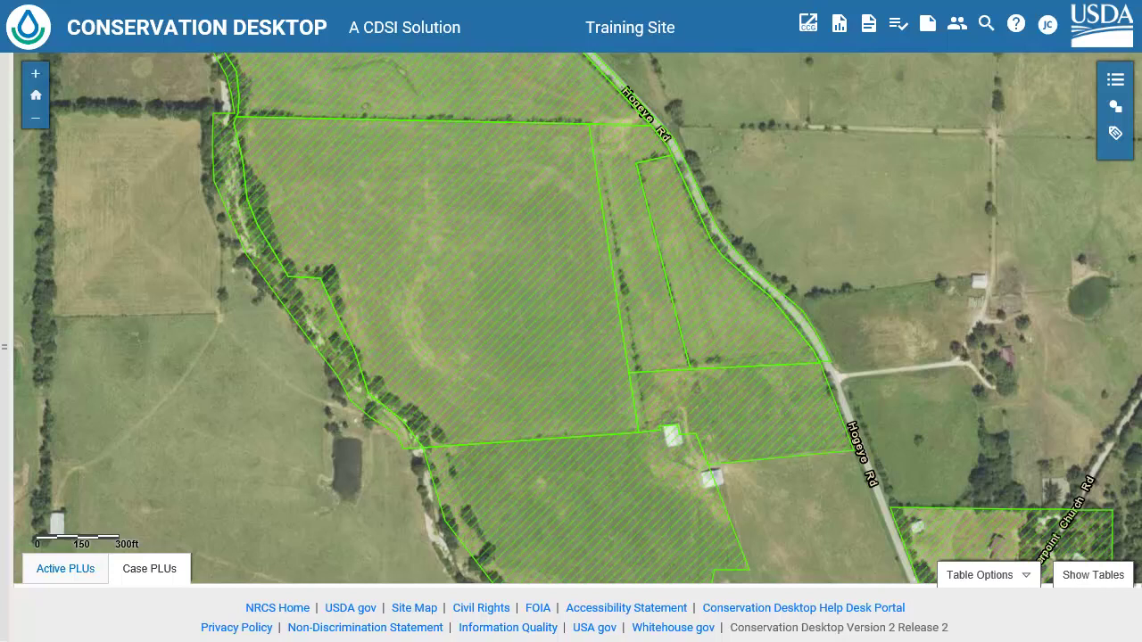